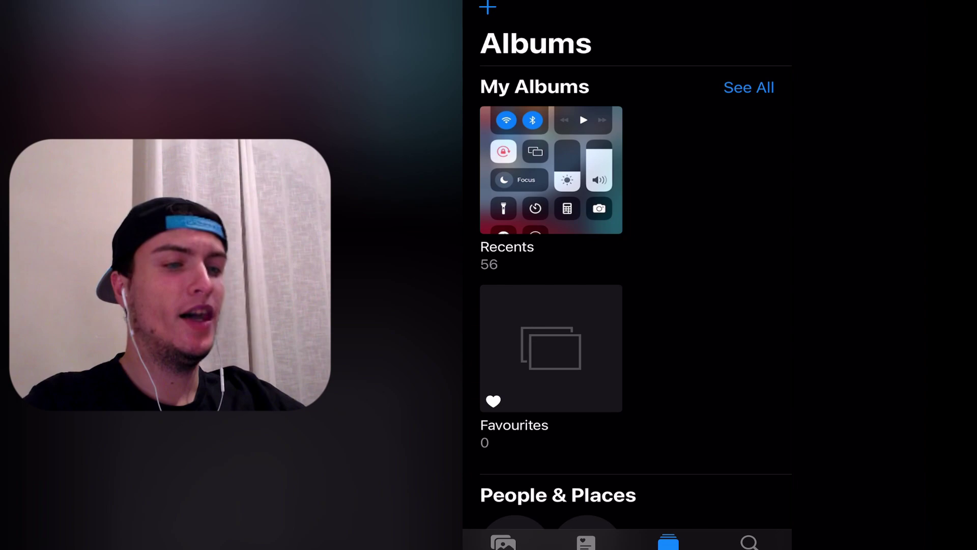
# Scroll the Albums list to Utilities and open Recently Deleted, holding one photo with 29 days left
pyautogui.scroll(-10, 627, 275)
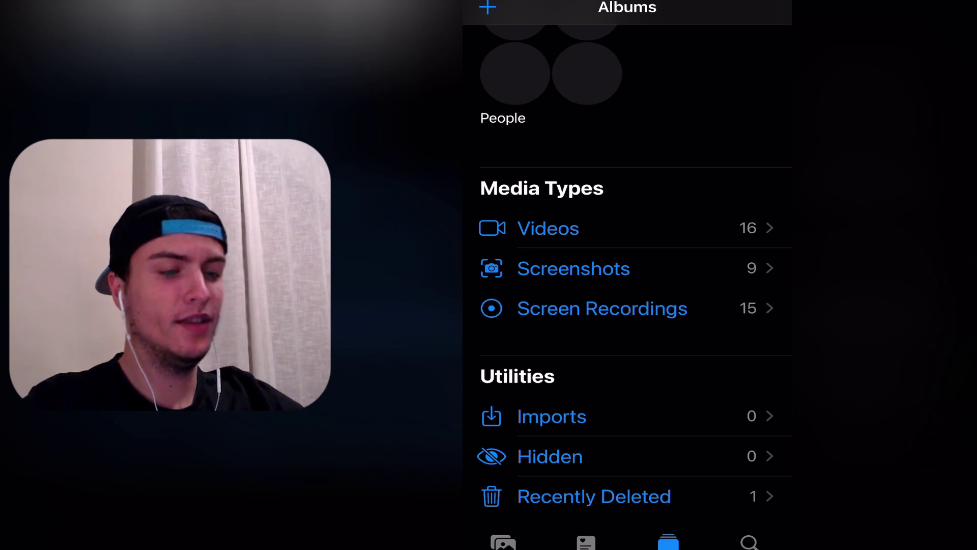
pyautogui.click(594, 496)
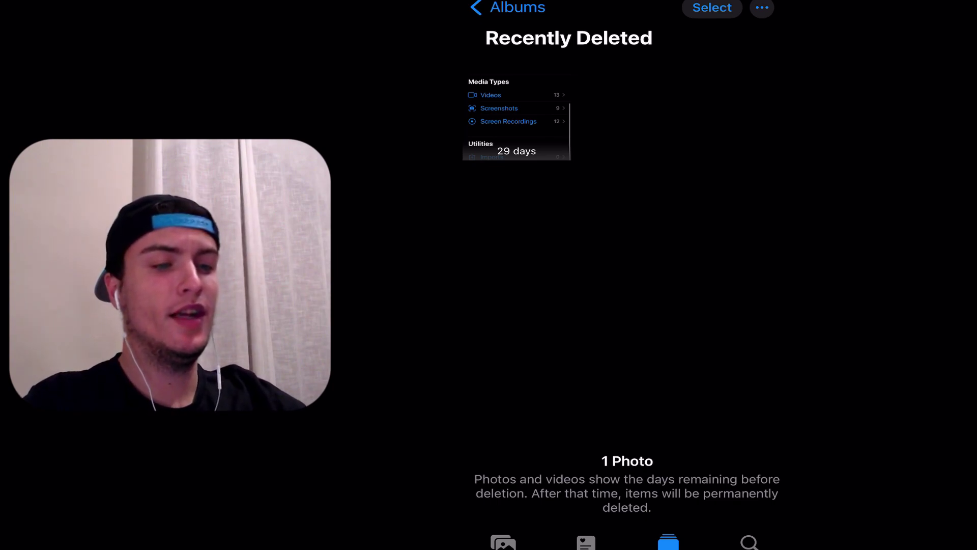
# Select the single deleted photo and recover it, leaving Recently Deleted empty
pyautogui.click(626, 305)
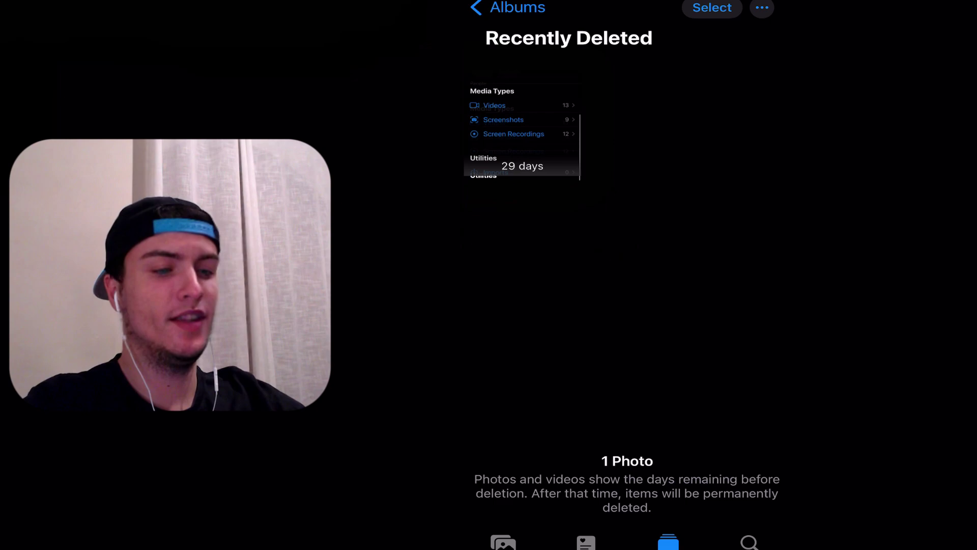
pyautogui.click(712, 8)
pyautogui.click(516, 119)
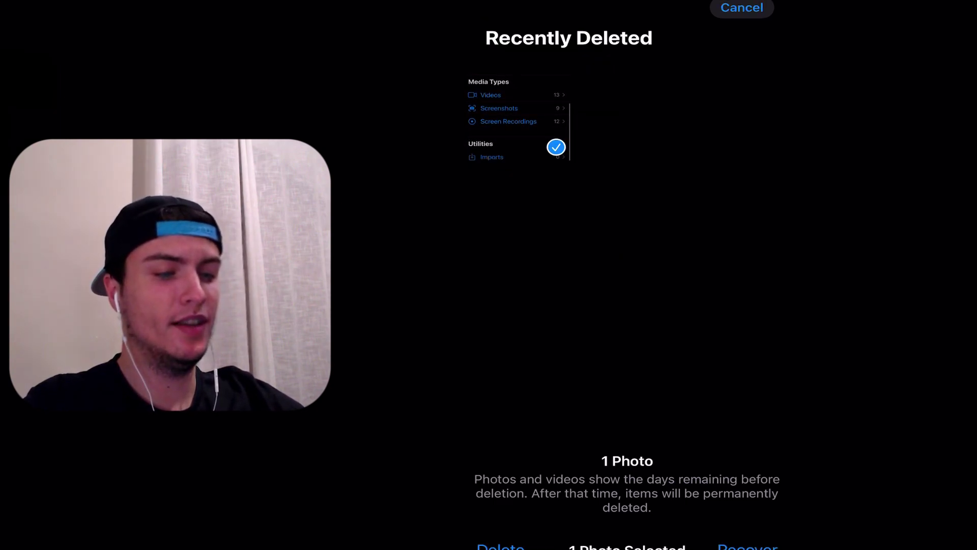
pyautogui.click(747, 545)
pyautogui.click(627, 494)
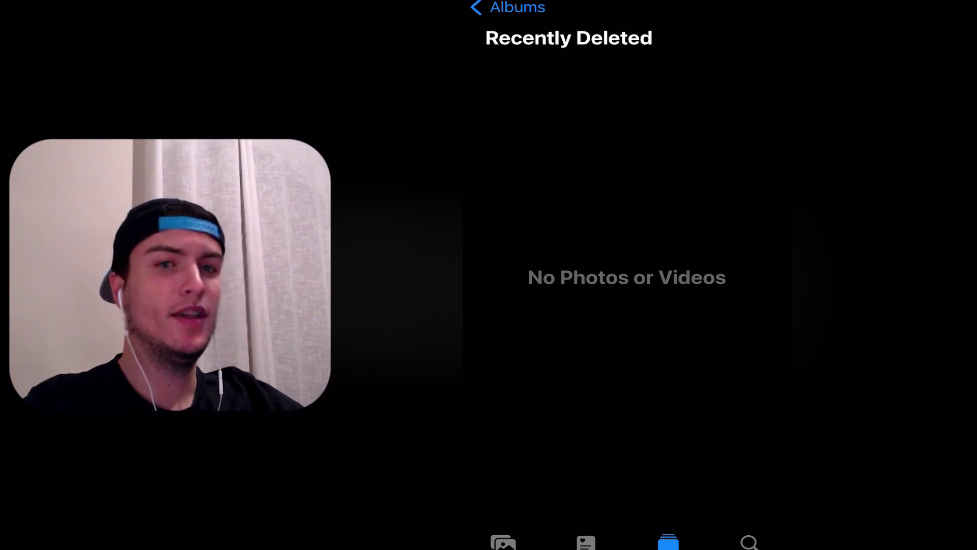
# Go back to the album list and close Photos, returning to the home screen
pyautogui.click(508, 8)
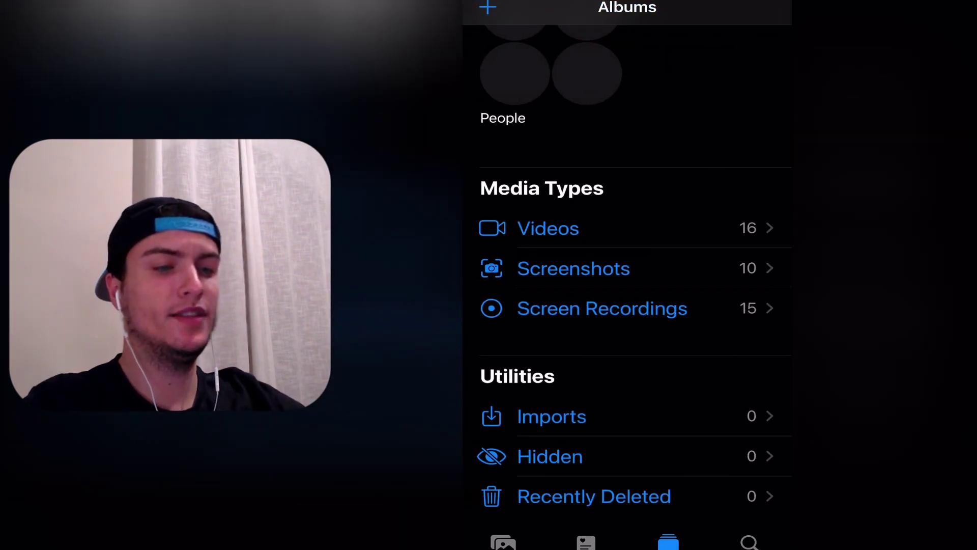
pyautogui.scroll(10, 627, 275)
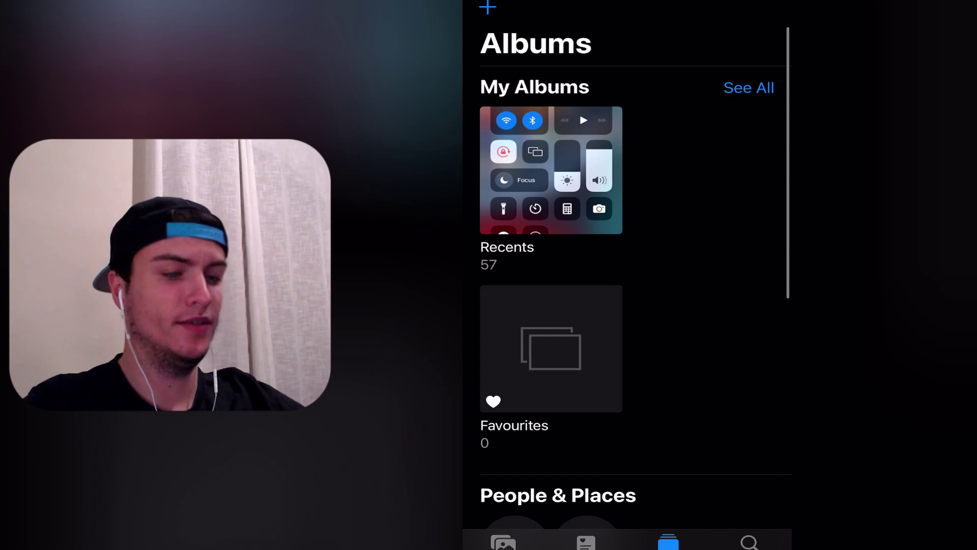
pyautogui.moveTo(627, 545); pyautogui.dragTo(627, 330)
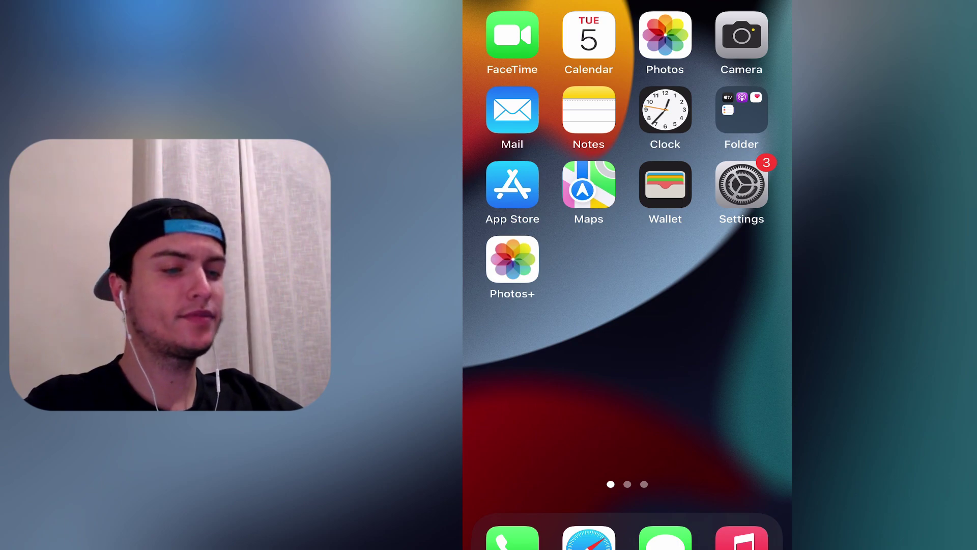
pyautogui.click(742, 184)
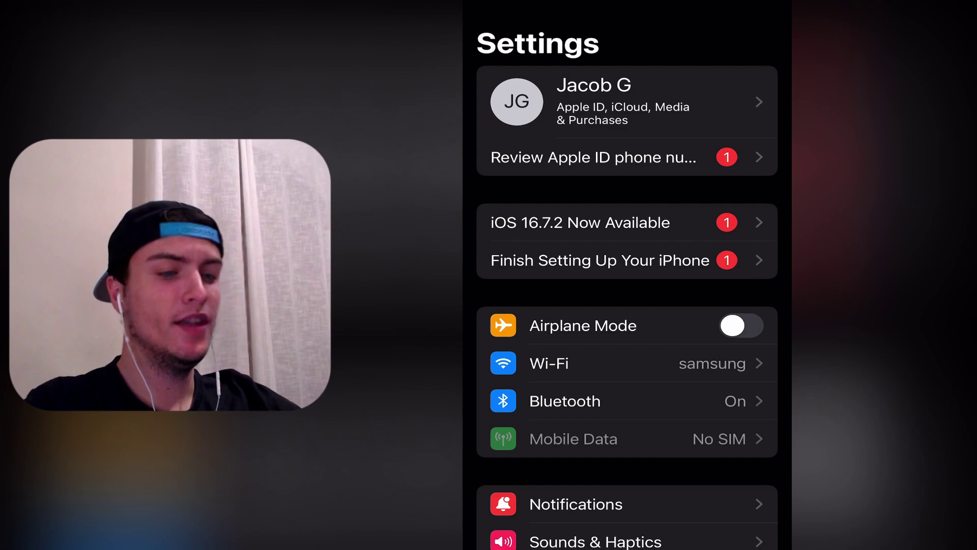
pyautogui.scroll(-2, 627, 305)
pyautogui.scroll(-10, 627, 305)
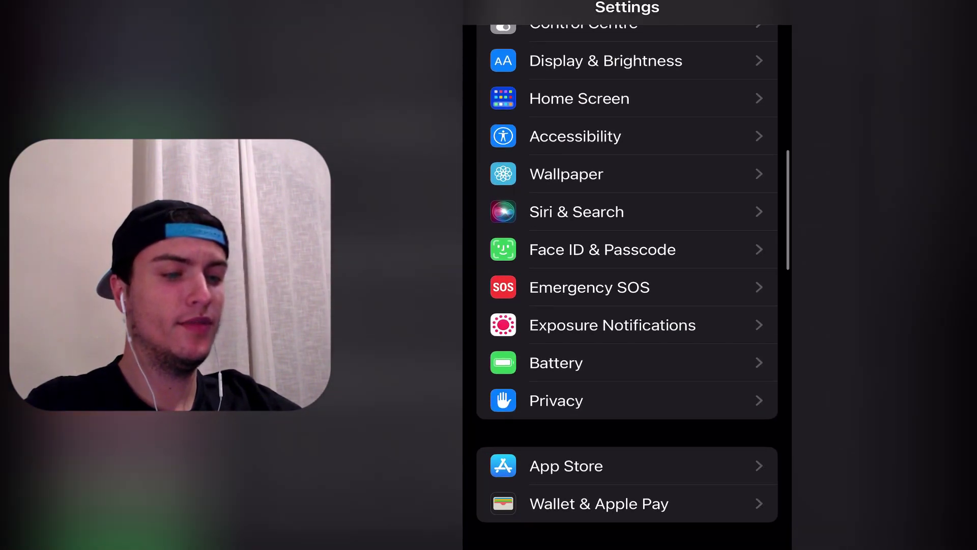
pyautogui.click(556, 384)
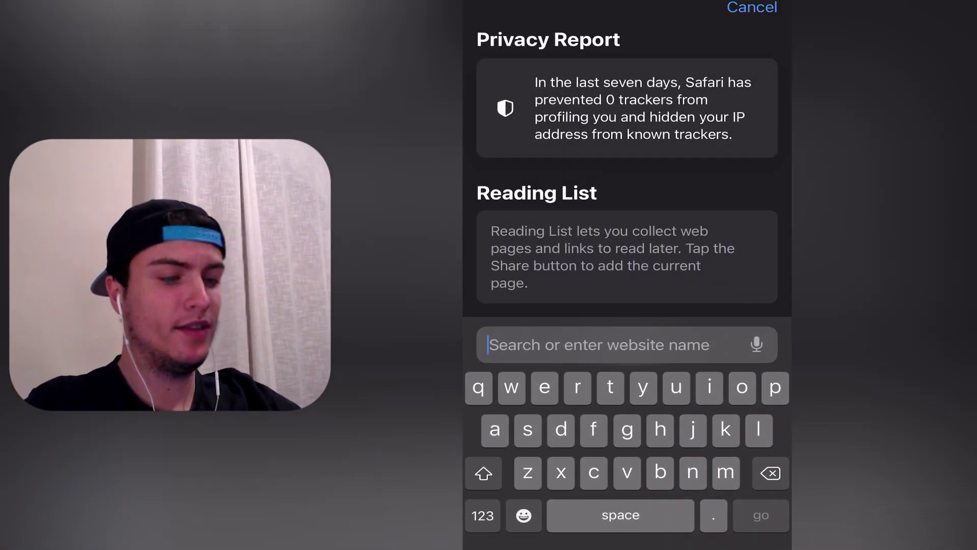
# Load taptweak.com in Safari to show the TapTweak mods store
pyautogui.write('taptwea')
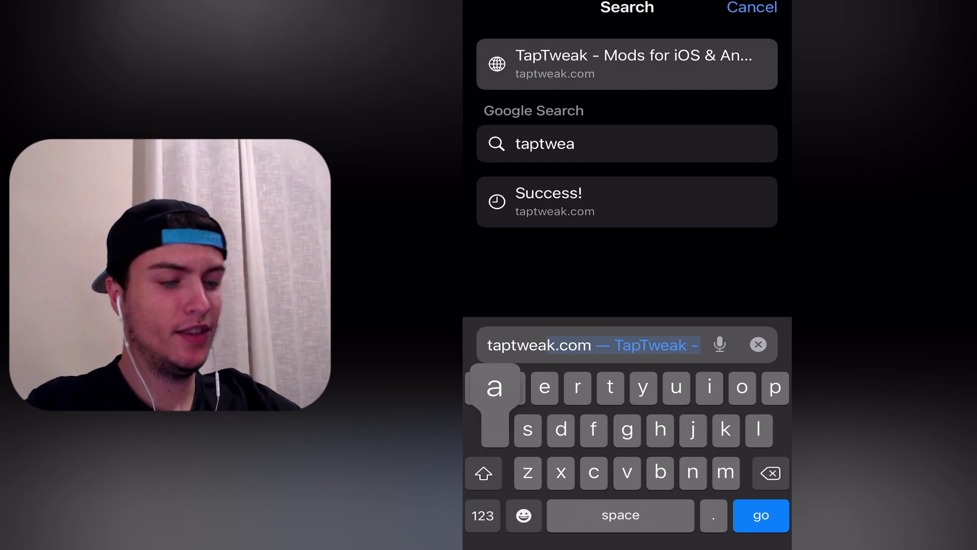
pyautogui.write('k.com')
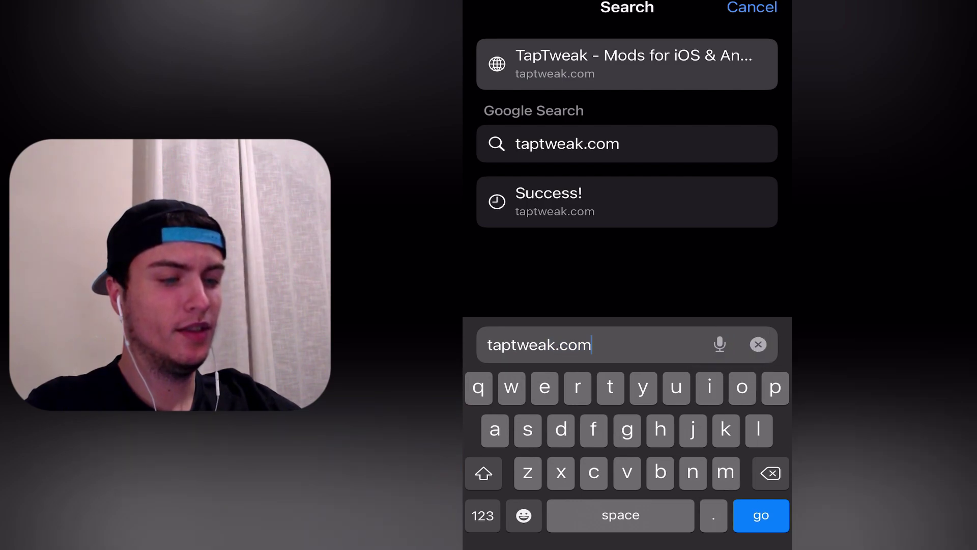
pyautogui.press('Return')
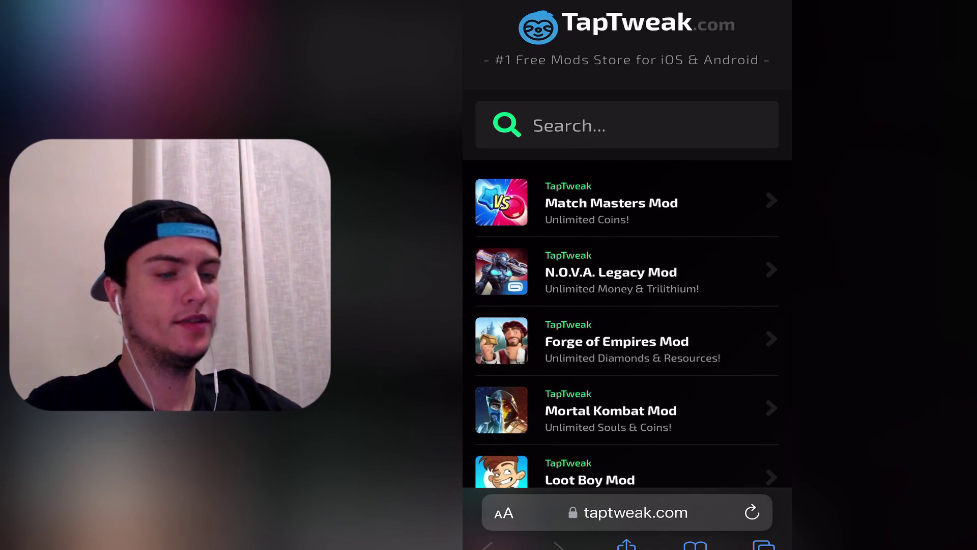
# Search TapTweak for 'Photos' and open the Photos+ page showing Injection required
pyautogui.click(626, 125)
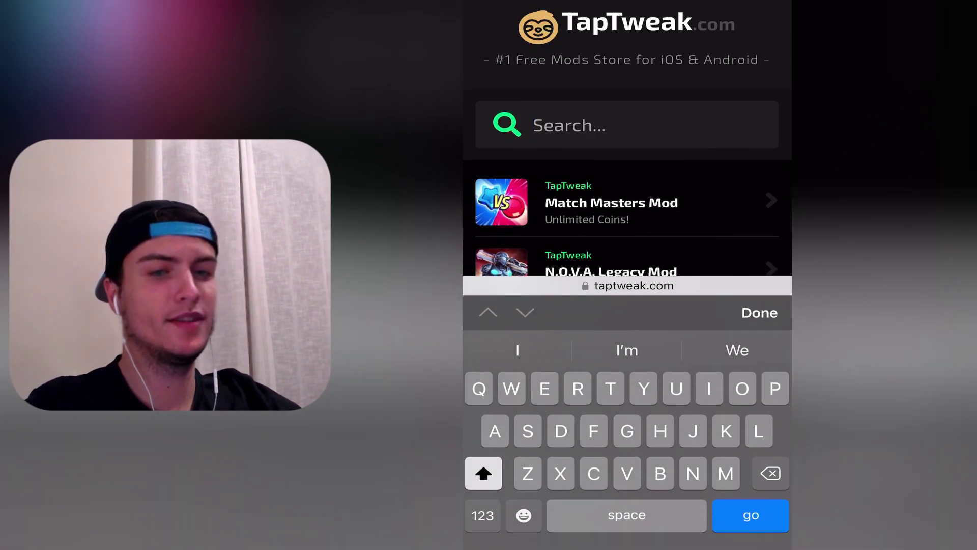
pyautogui.write('Ph')
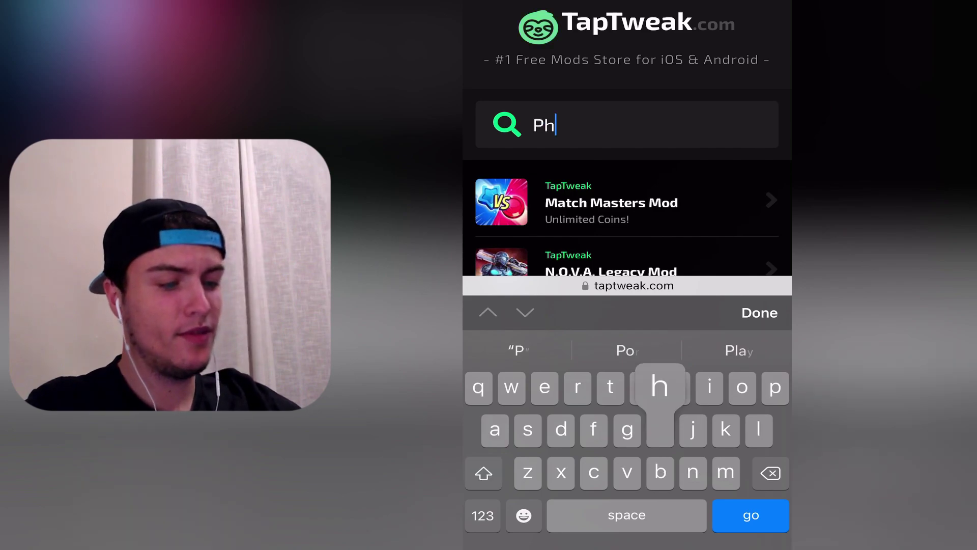
pyautogui.write('otos')
pyautogui.click(759, 312)
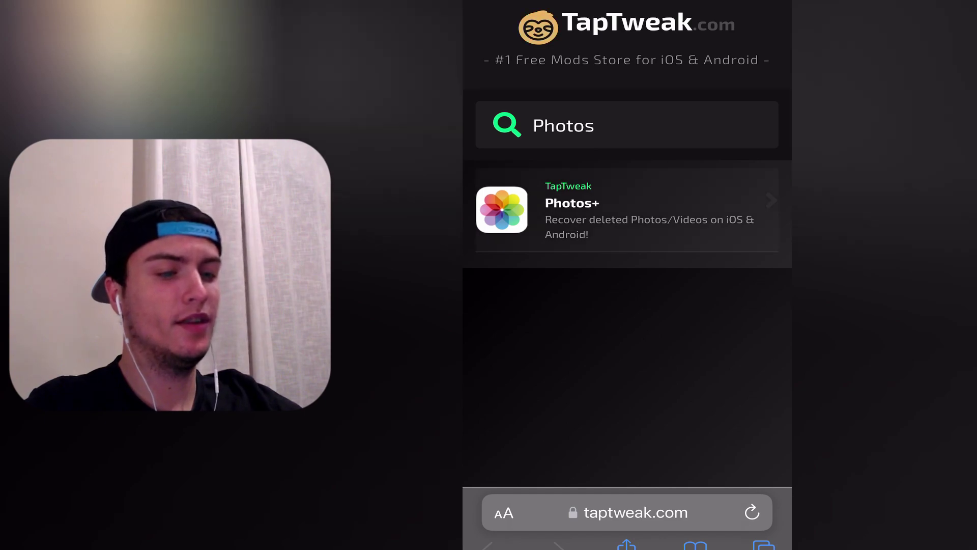
pyautogui.click(626, 210)
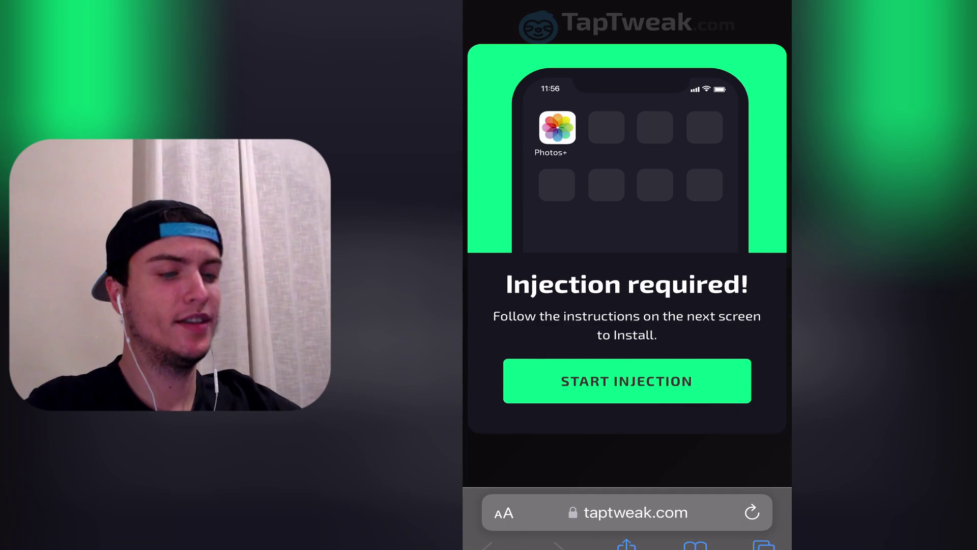
# Start the Photos+ injection so TapTweak shows its Injecting progress message
pyautogui.click(627, 381)
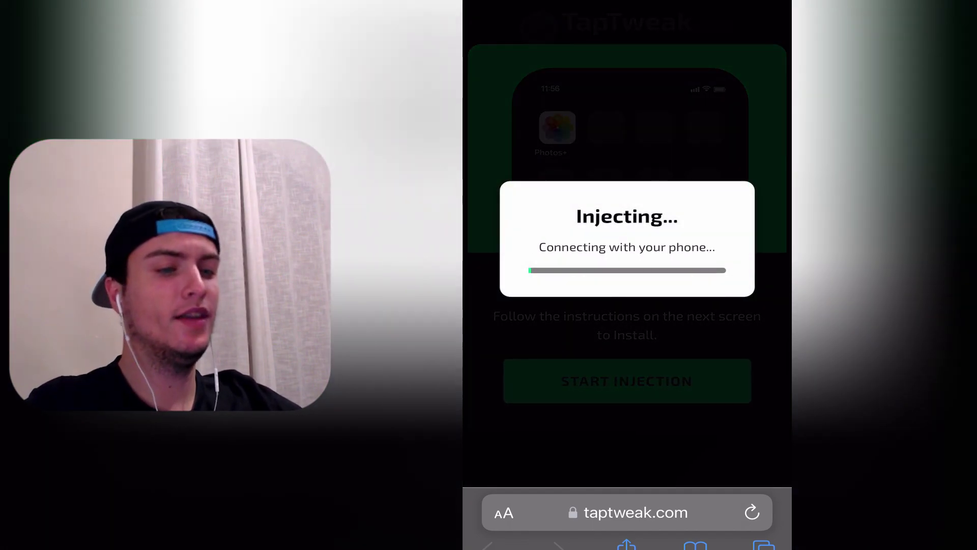